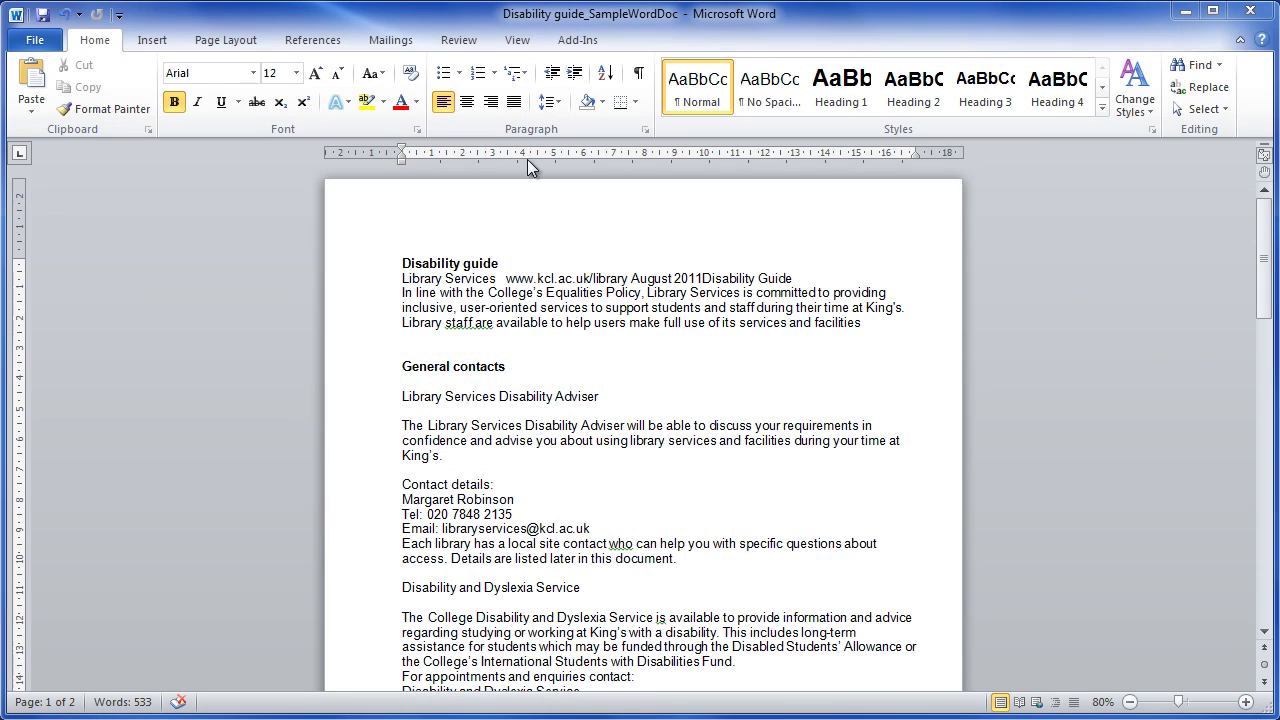
Step: Turn on the Navigation Pane from the View tab's Show group
left_click(520, 41)
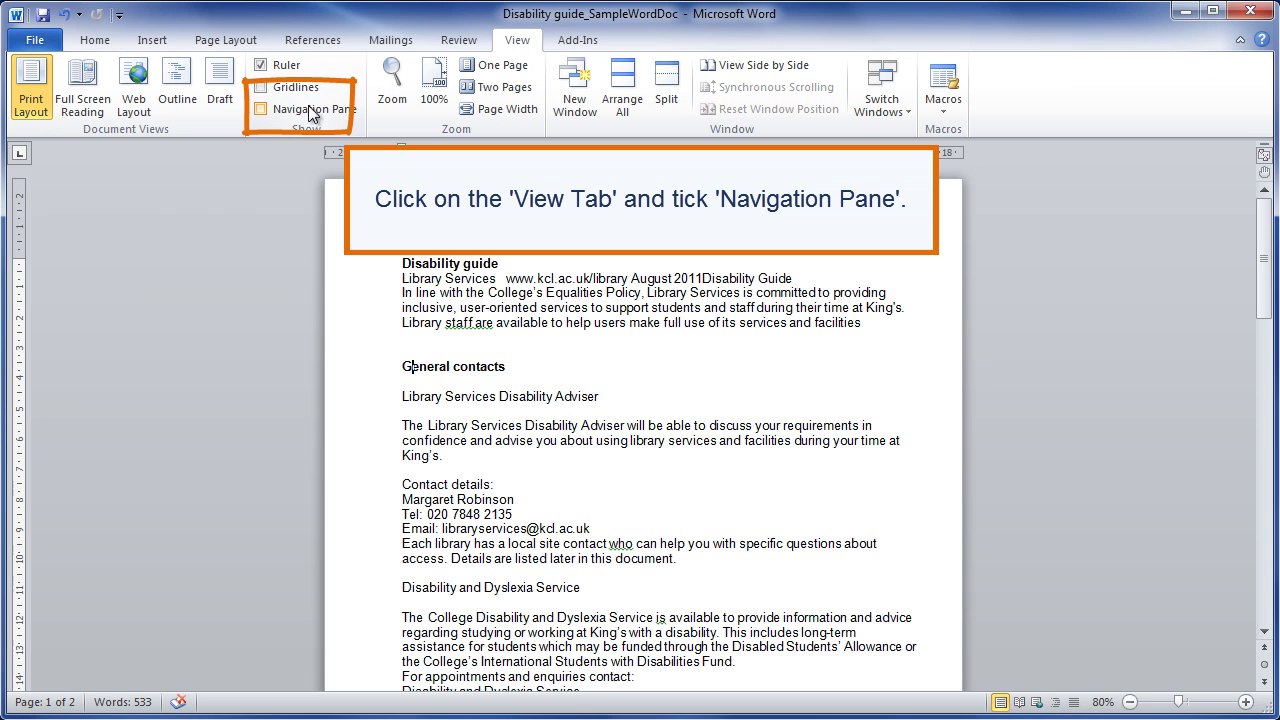
left_click(262, 110)
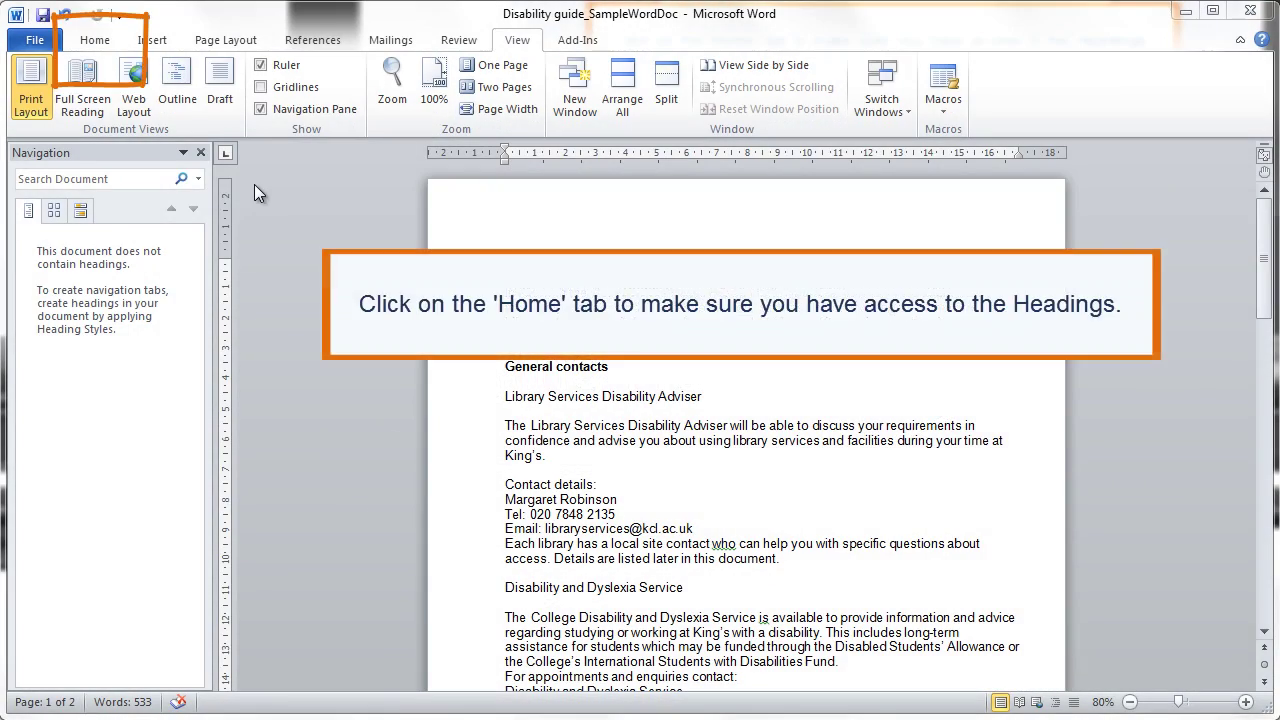
Step: Apply Heading 1 to the 'Disability guide' and 'General contacts' title lines
left_click(96, 44)
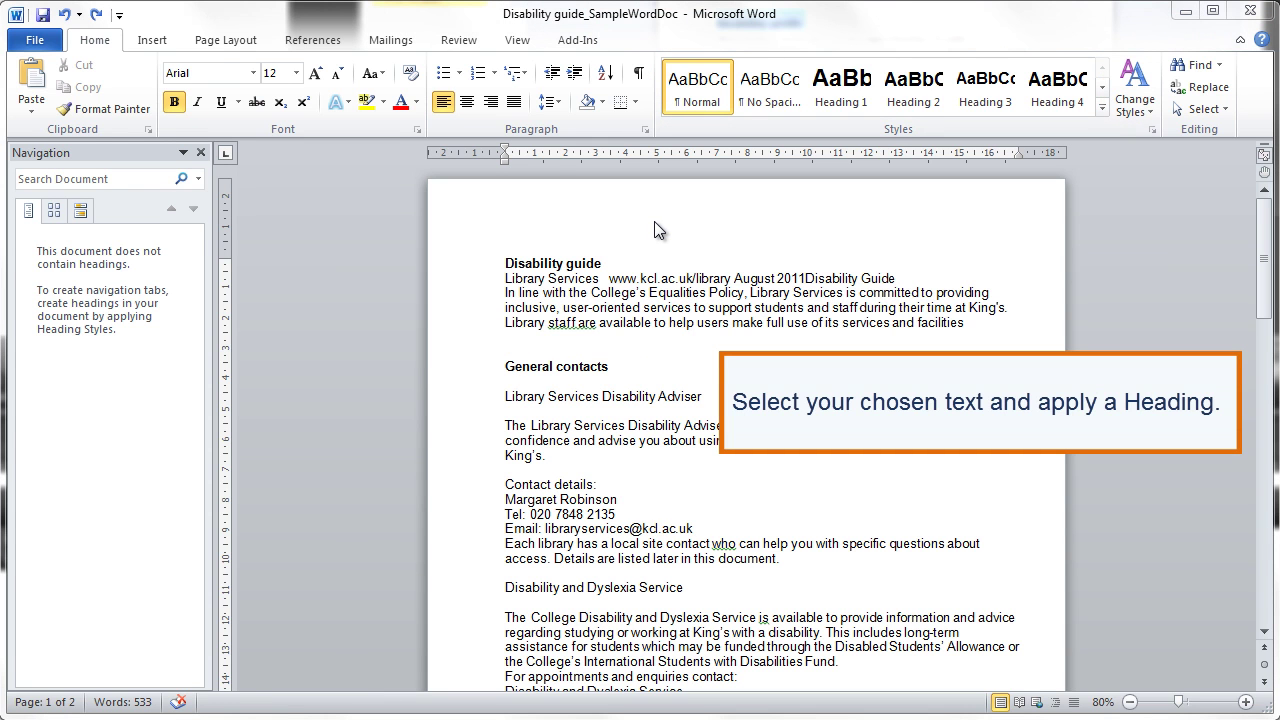
left_click_drag(603, 263, 542, 263)
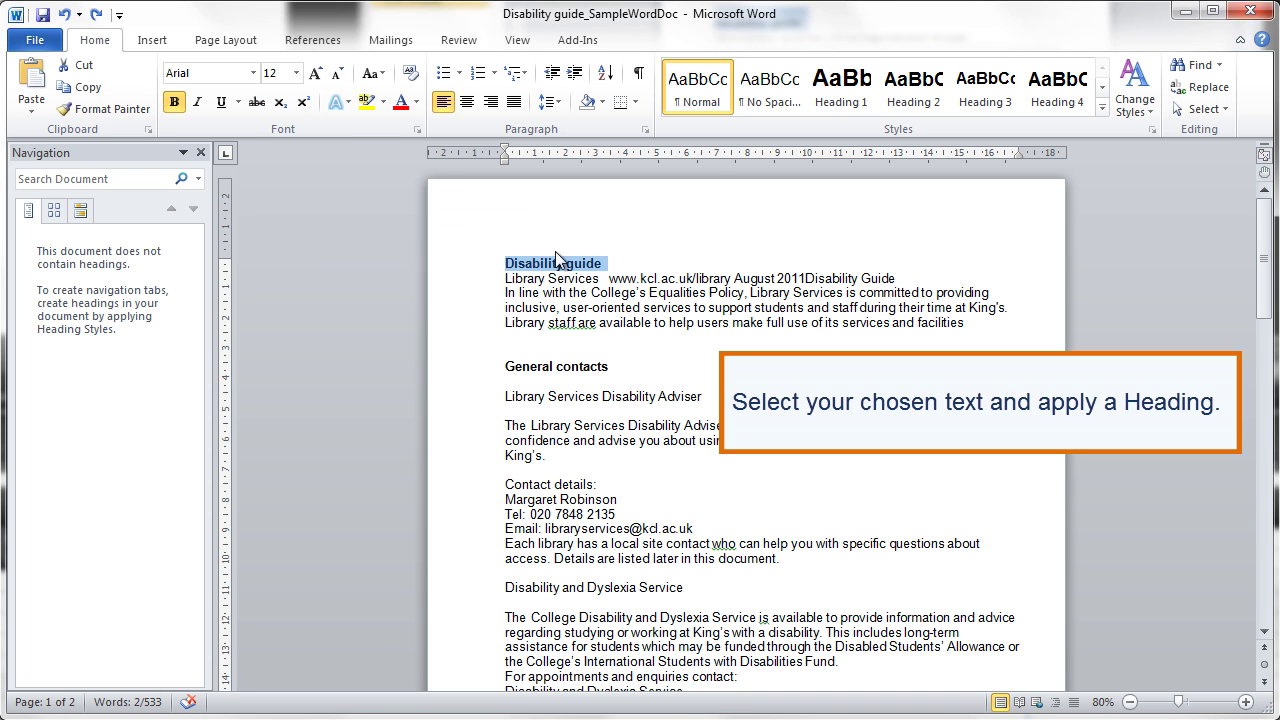
left_click(842, 92)
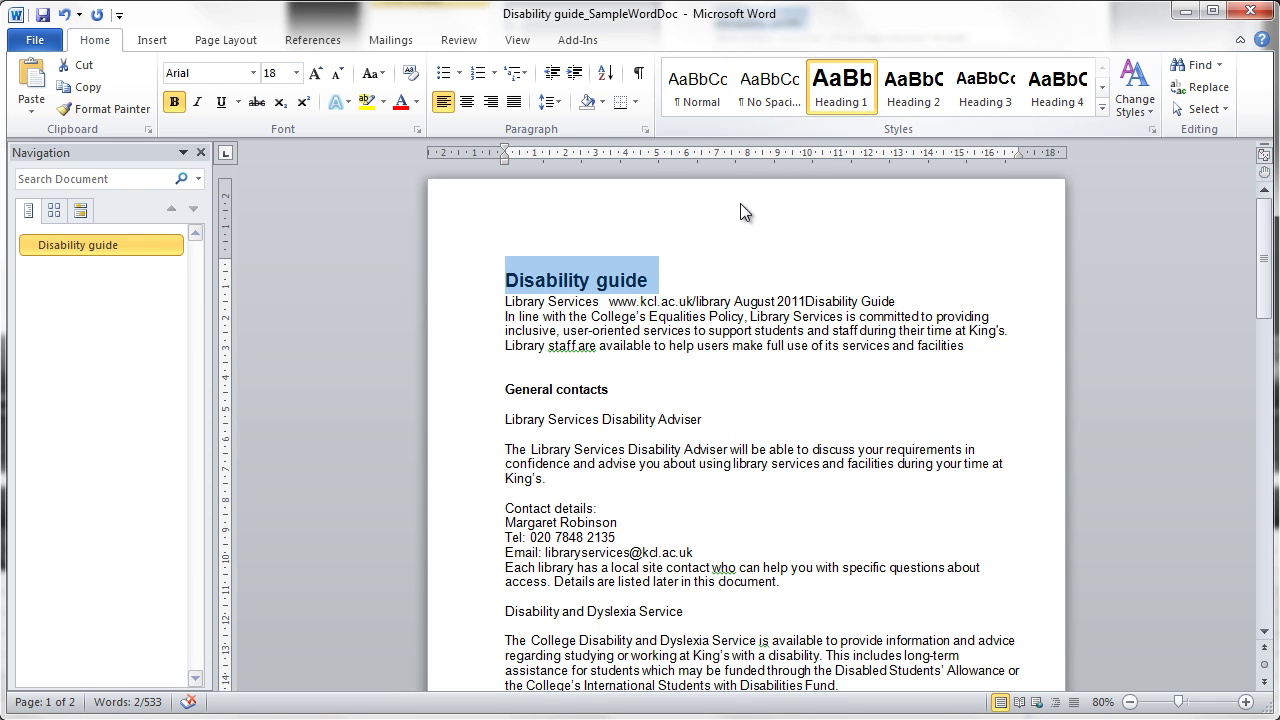
left_click(697, 272)
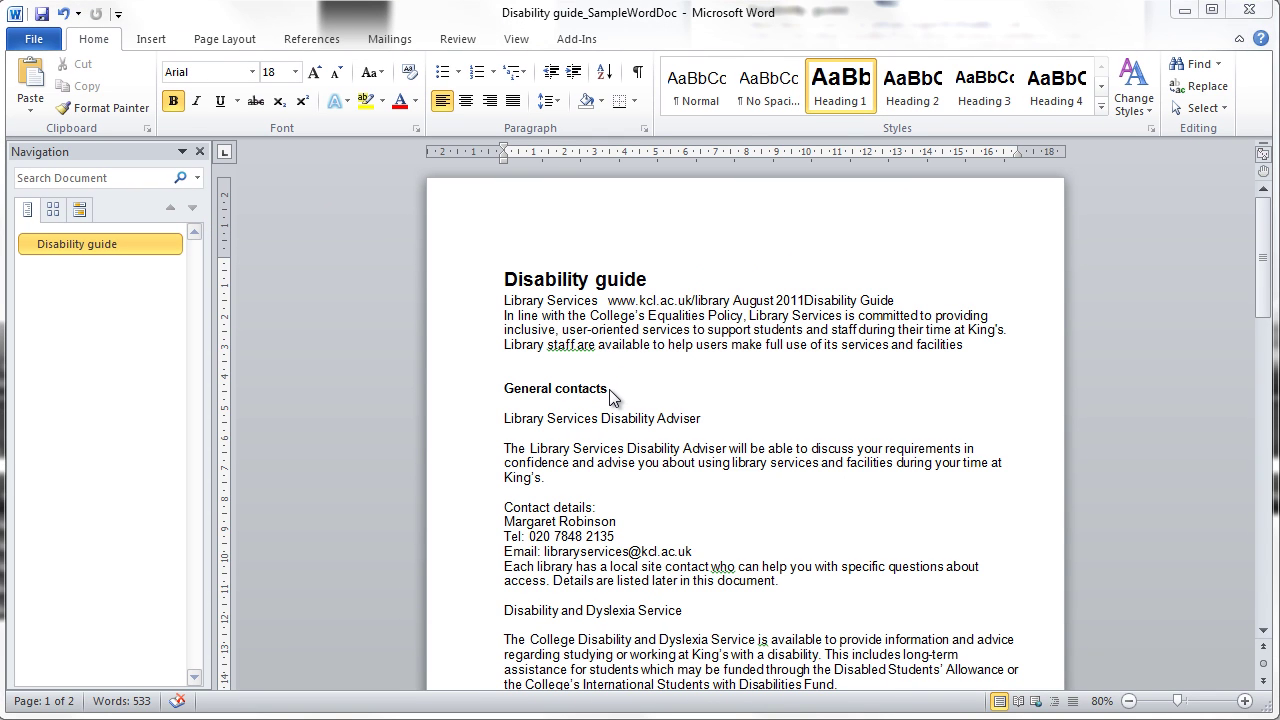
left_click_drag(608, 390, 519, 394)
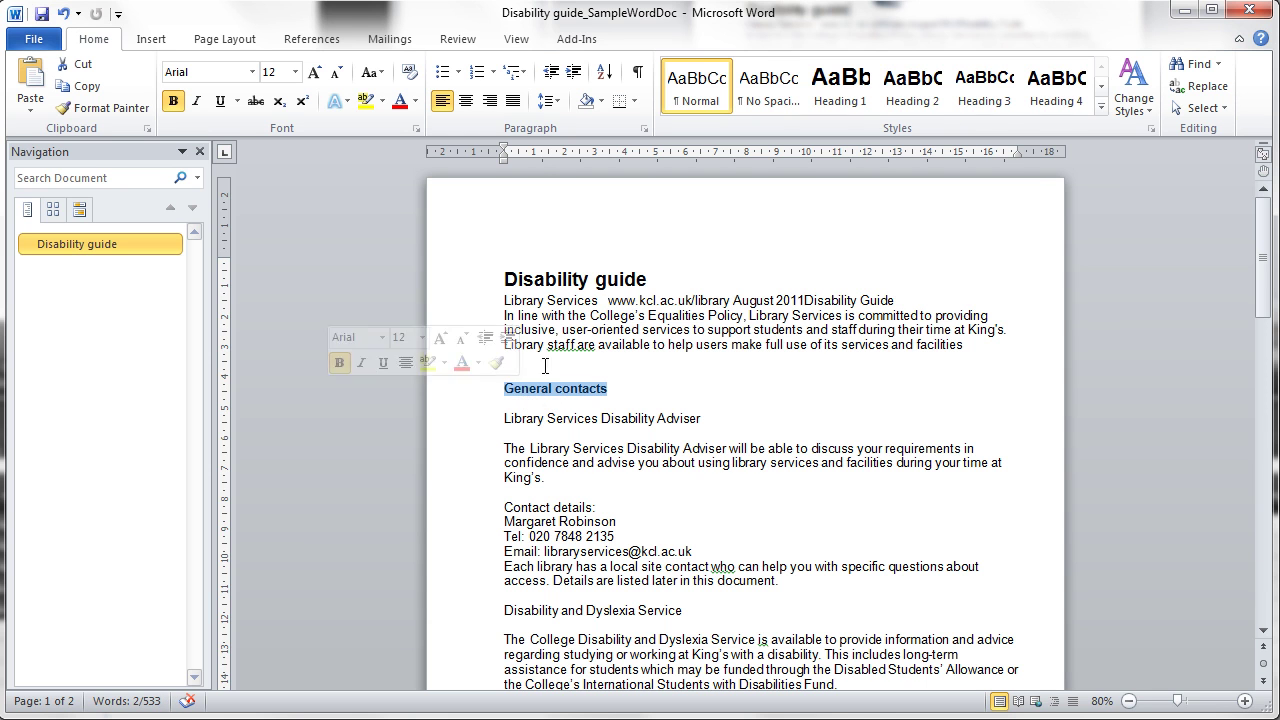
left_click(845, 102)
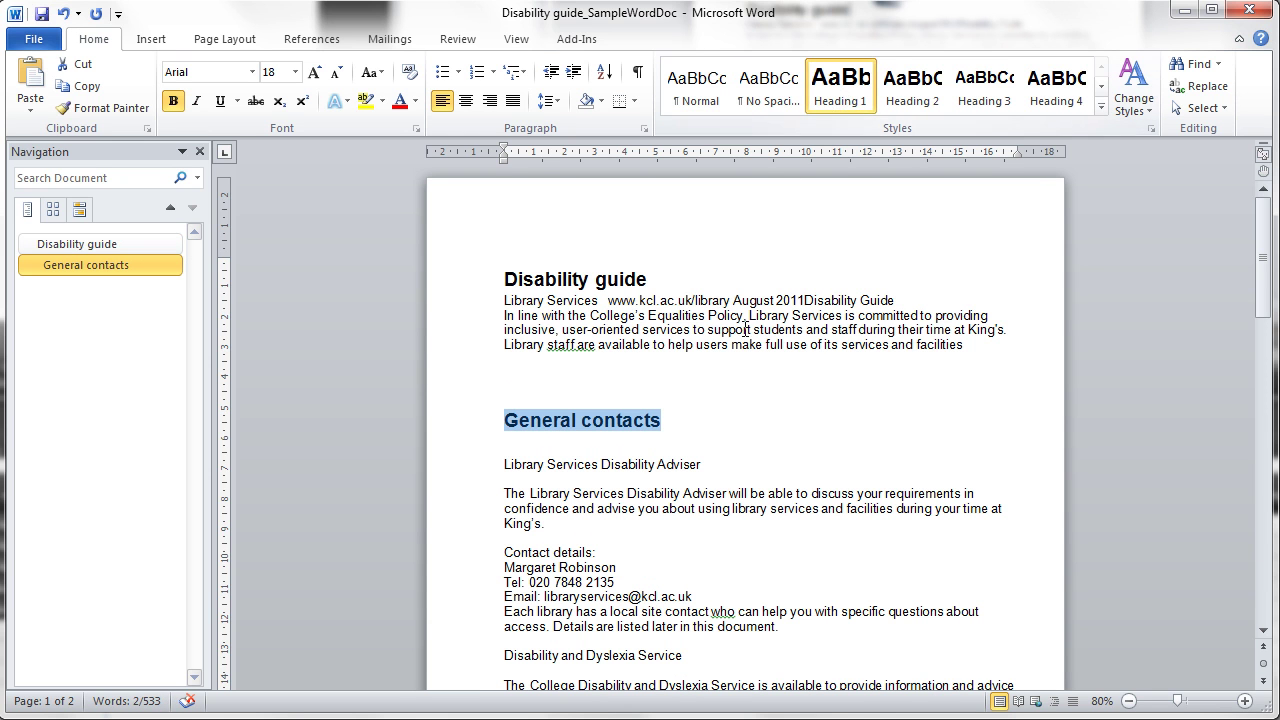
left_click(664, 420)
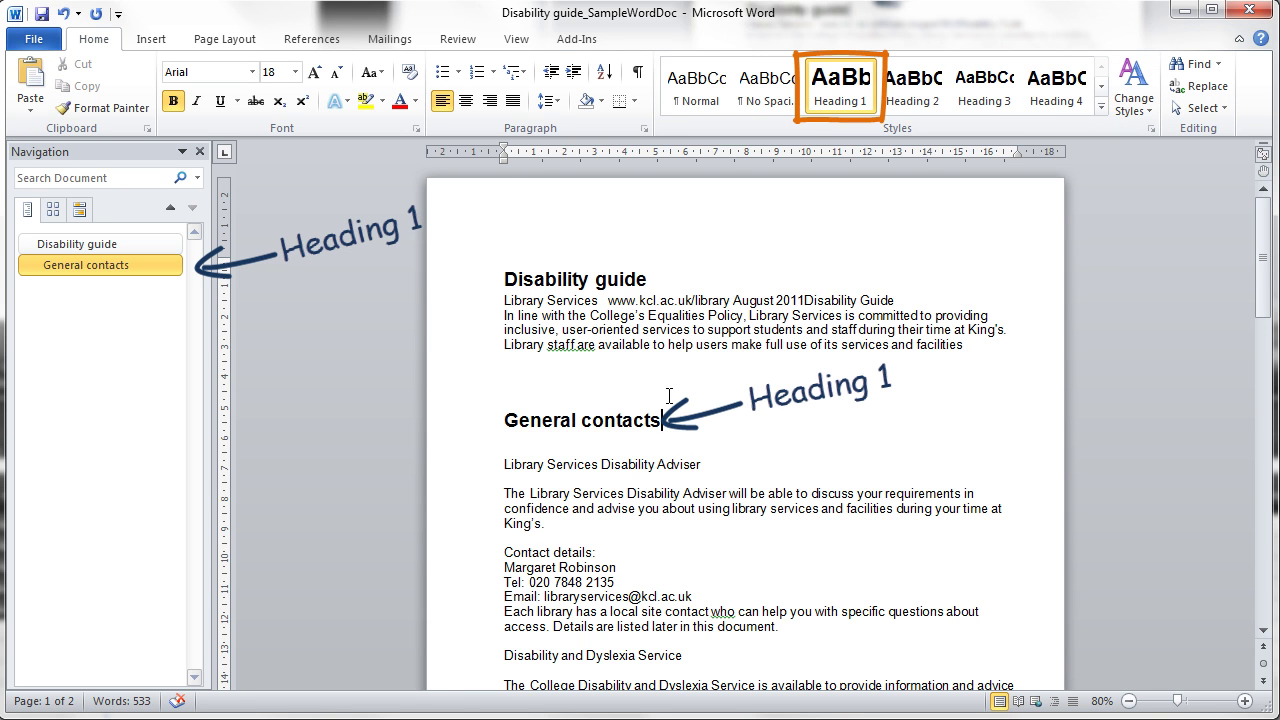
Step: Apply Heading 2 to 'Library Services Disability Adviser' and 'Disability and Dyslexia Service'
left_click(705, 464)
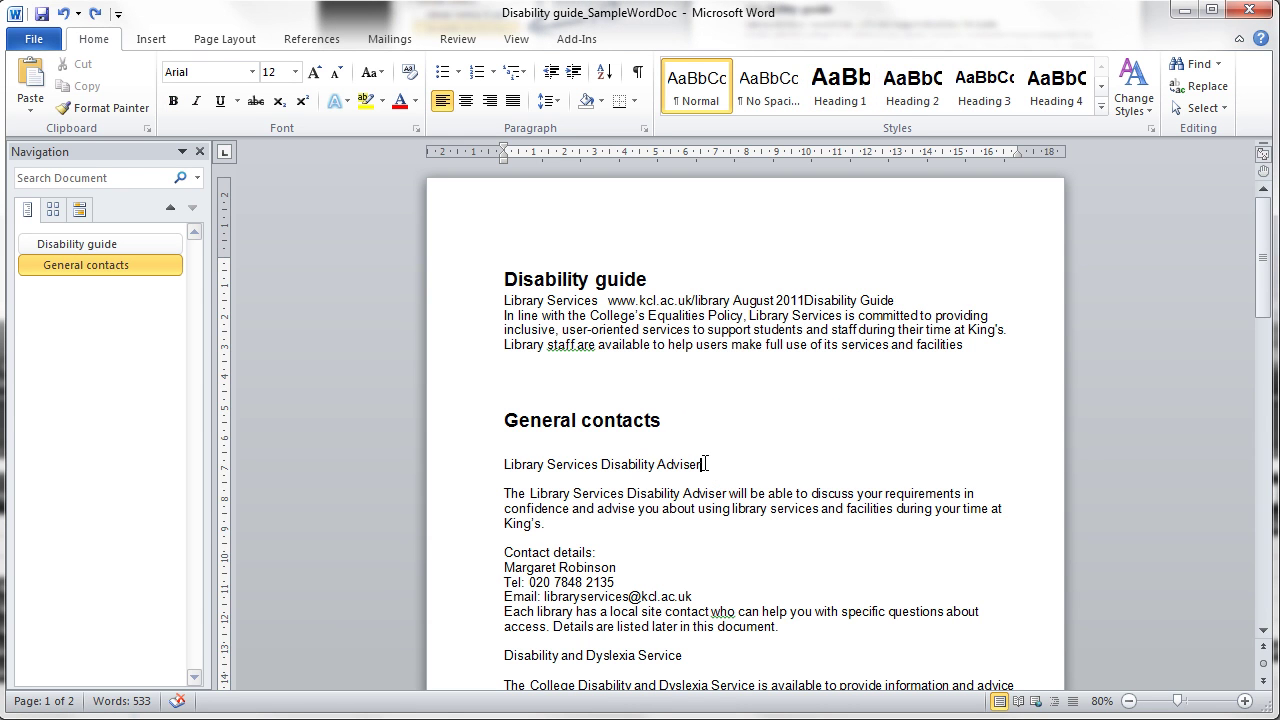
left_click_drag(705, 464, 519, 464)
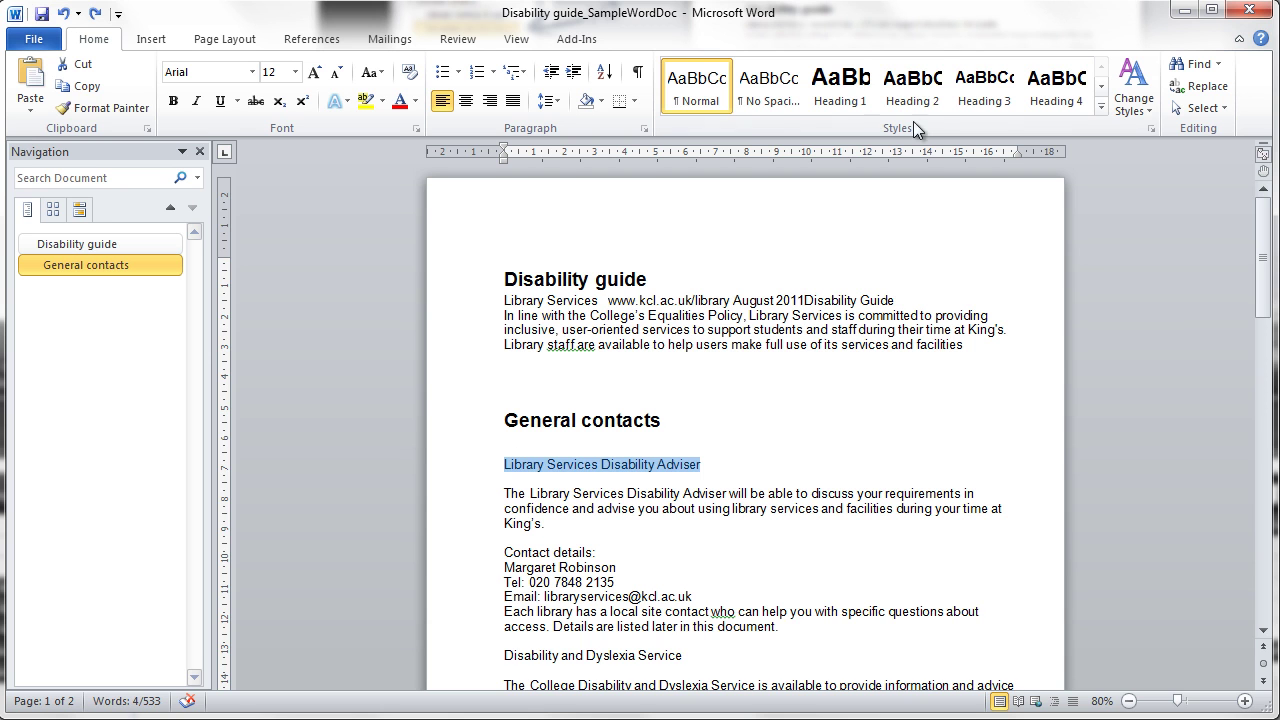
left_click(912, 96)
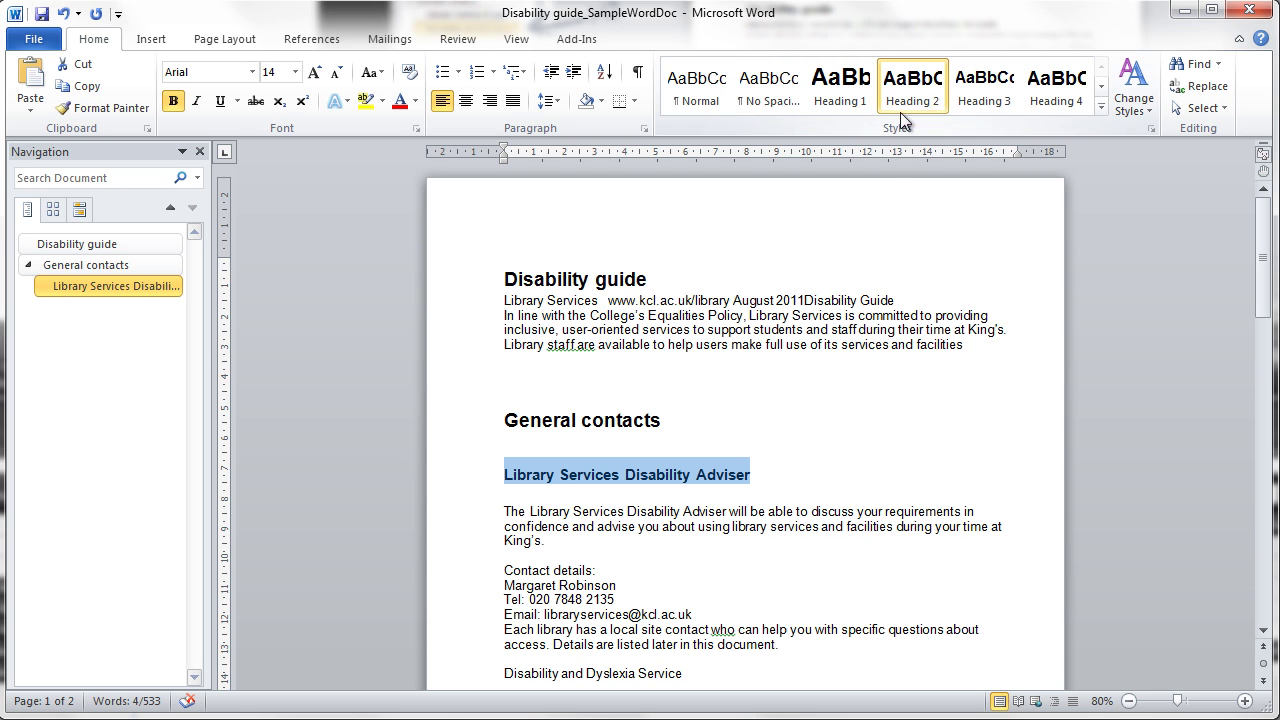
left_click(768, 470)
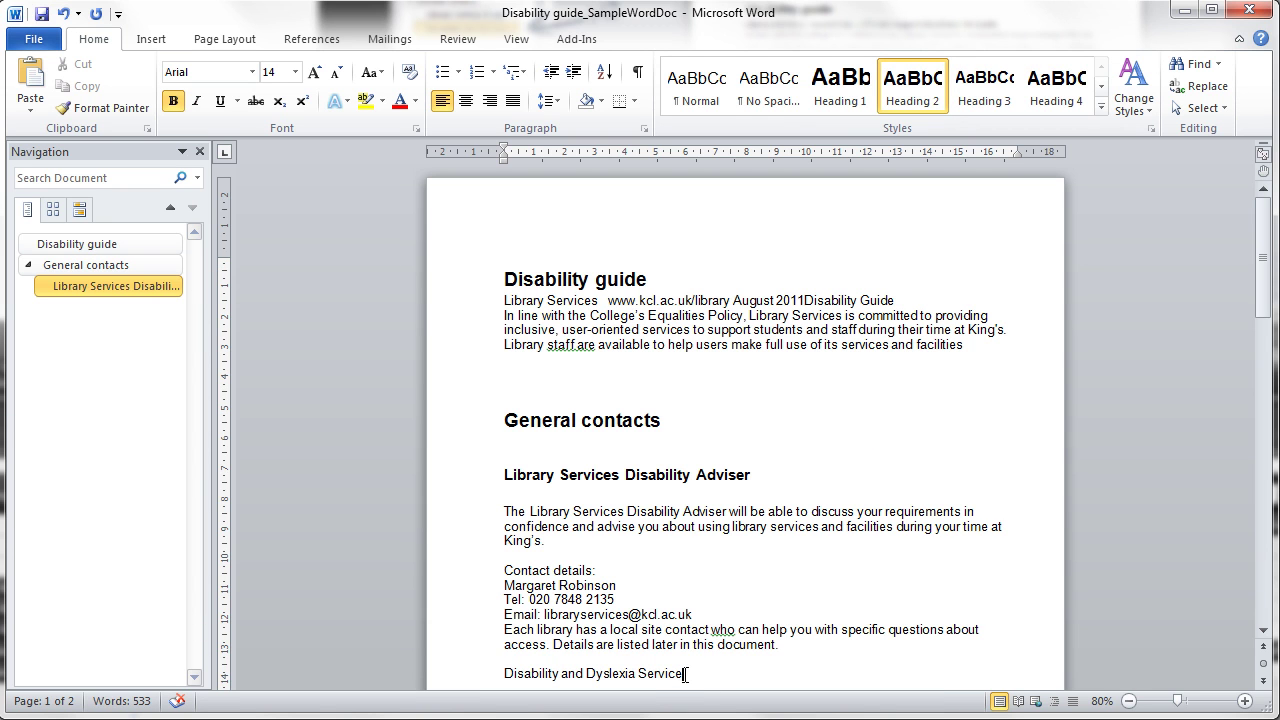
left_click_drag(685, 674, 504, 673)
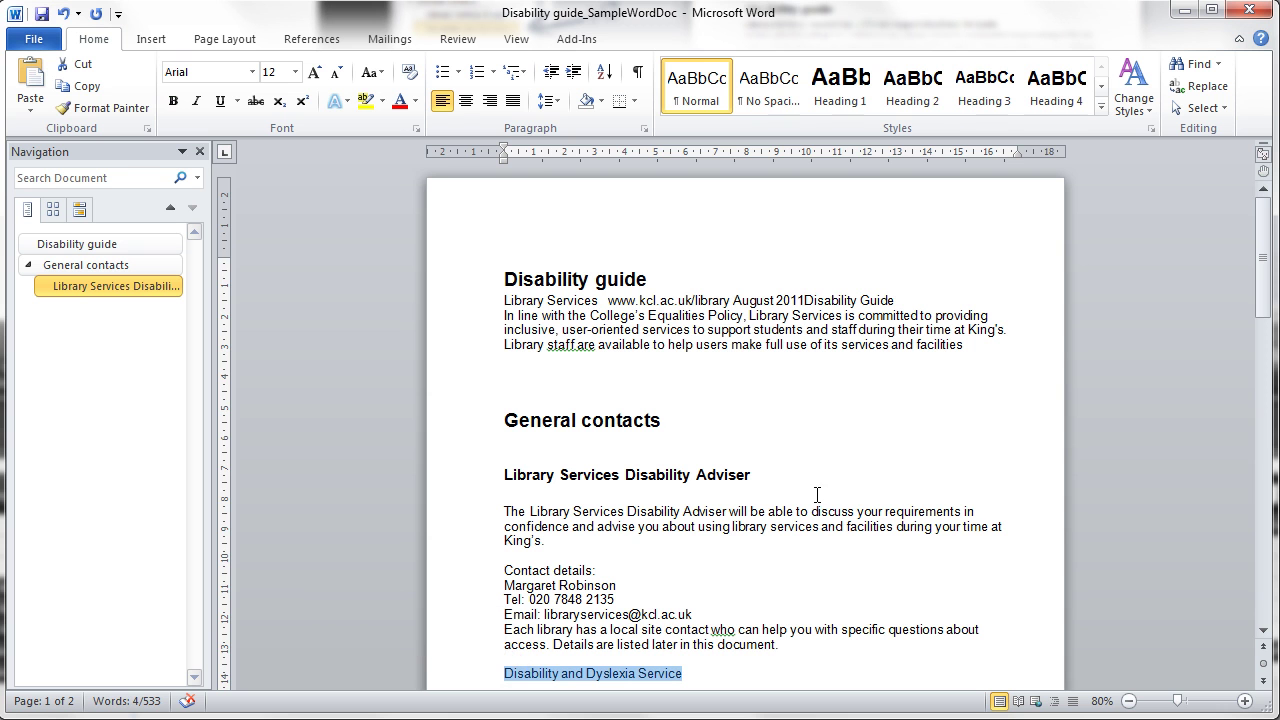
left_click_drag(1263, 258, 1264, 282)
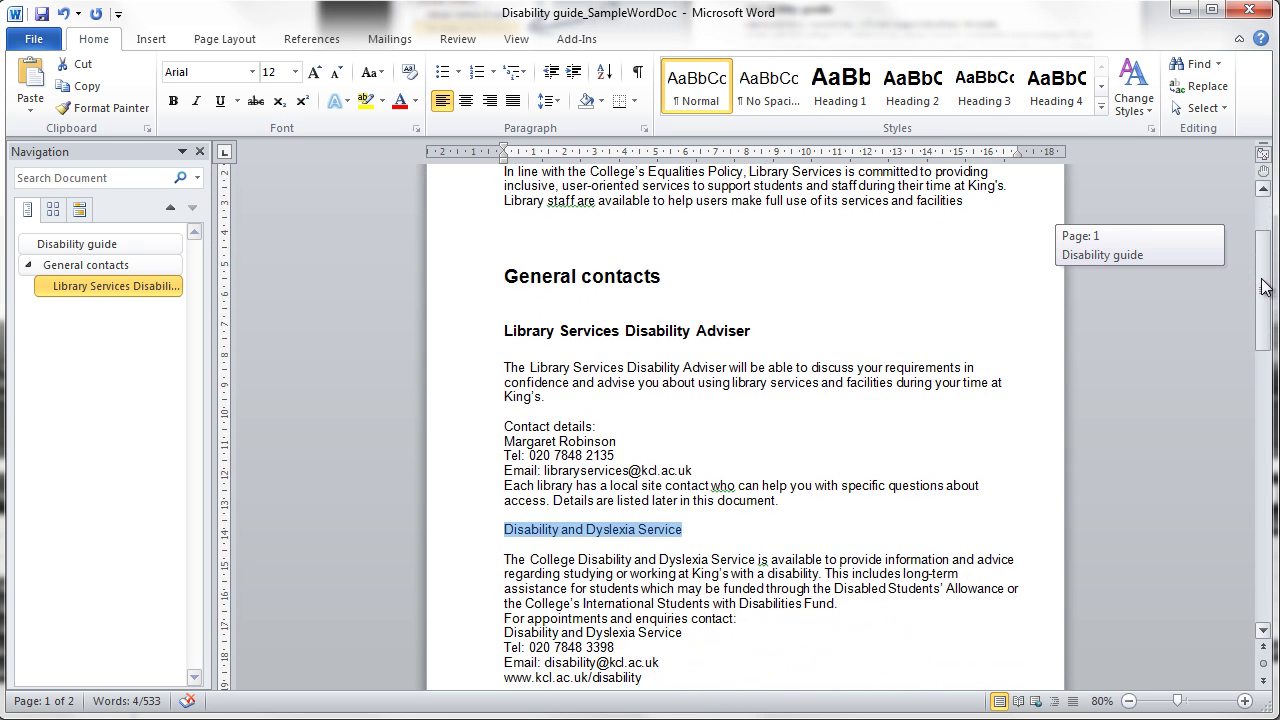
left_click(912, 88)
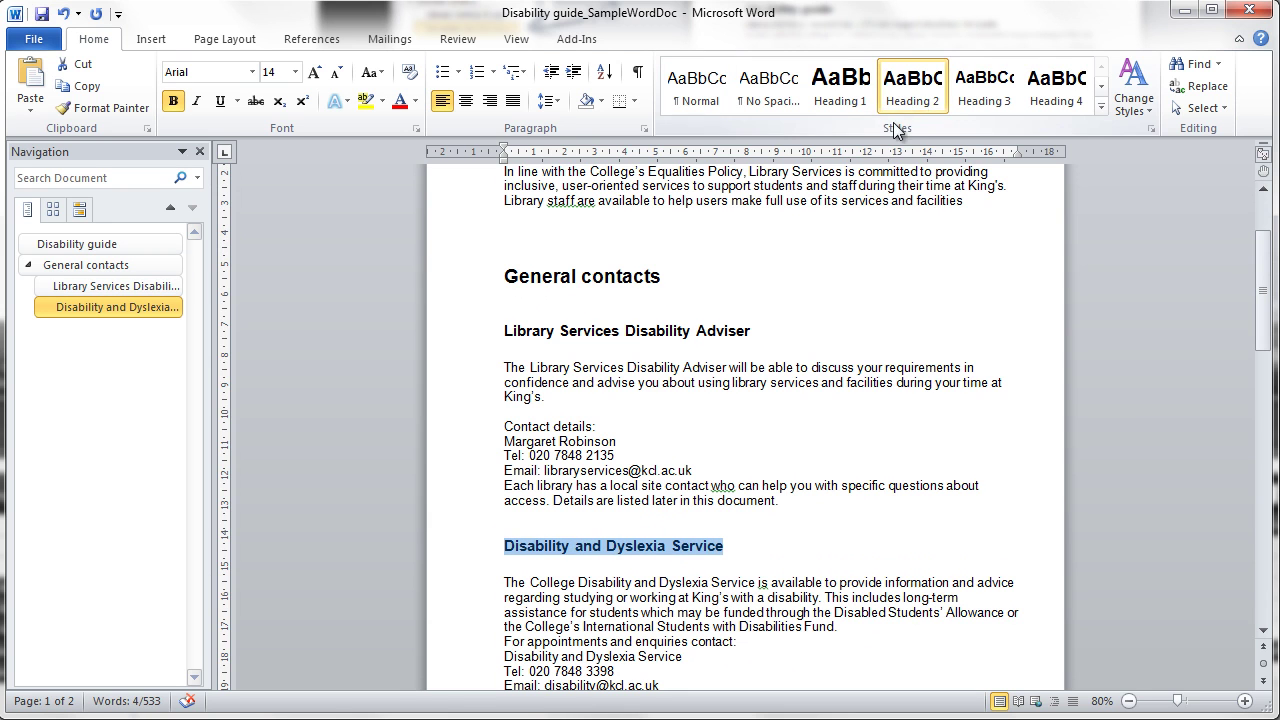
left_click(735, 548)
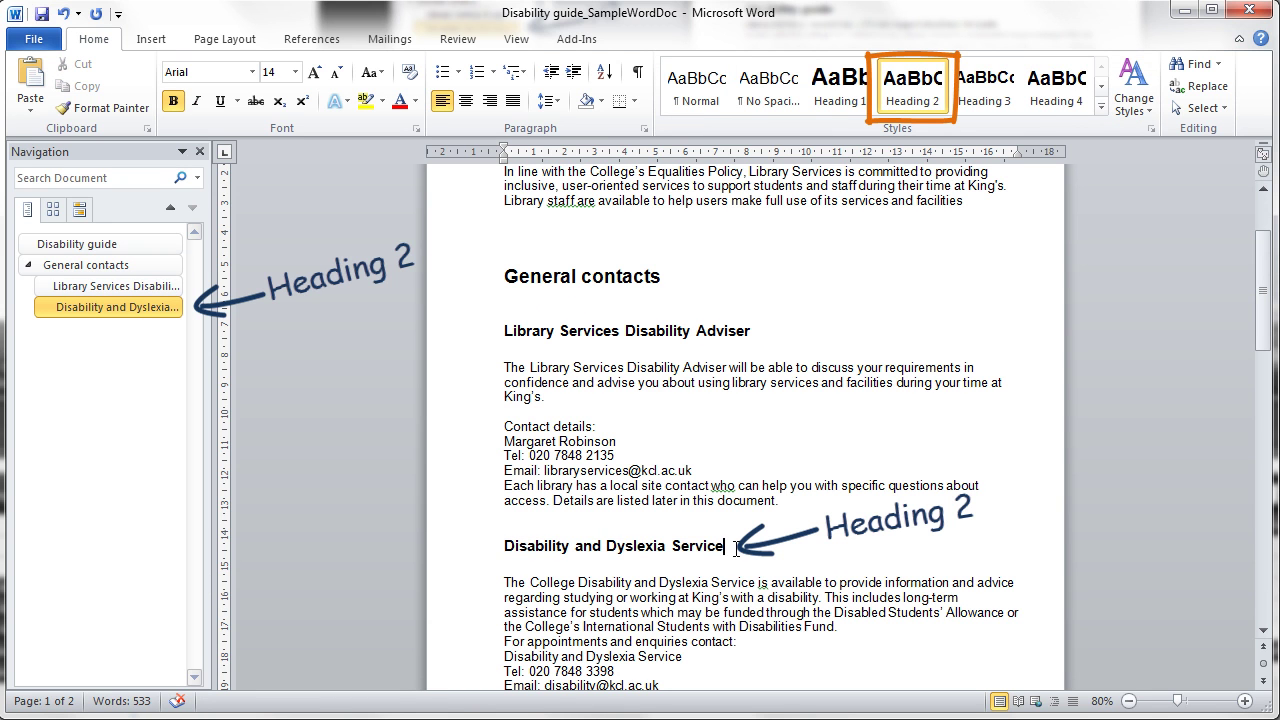
Step: Apply Heading 3 to the 'Contact details:' line under the adviser subsection
left_click(596, 426)
left_click_drag(594, 426, 504, 426)
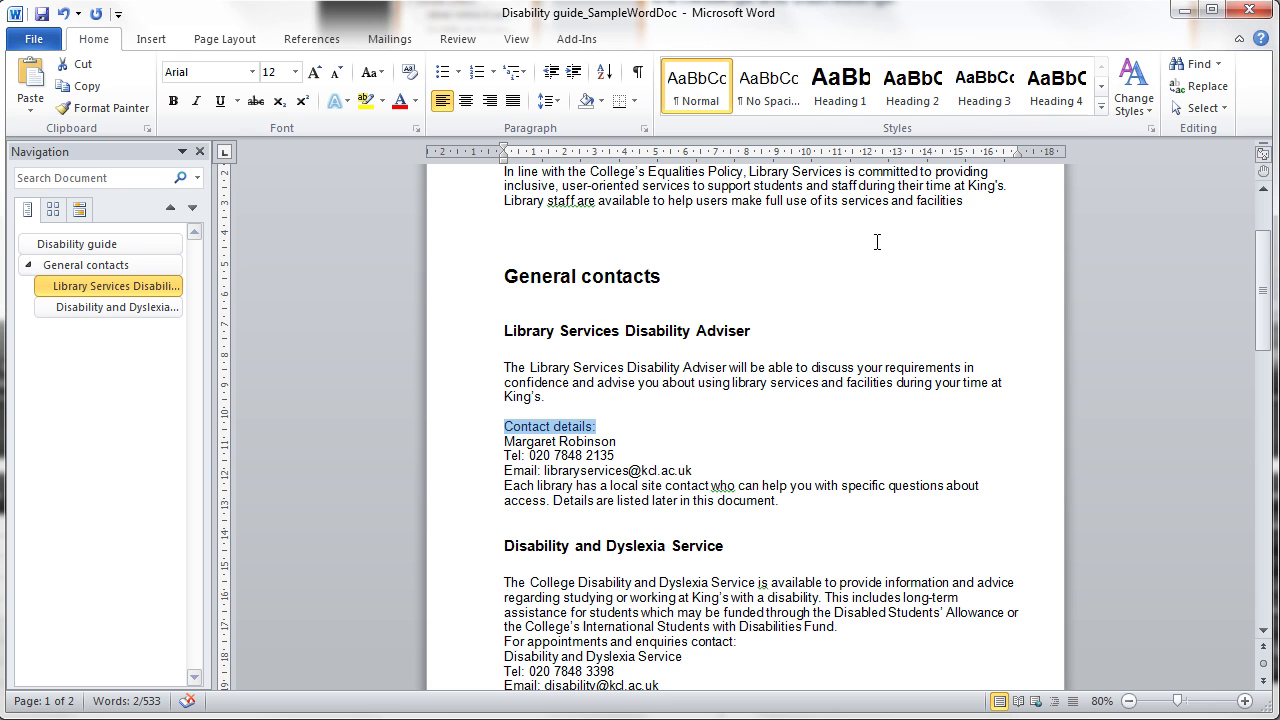
left_click(993, 92)
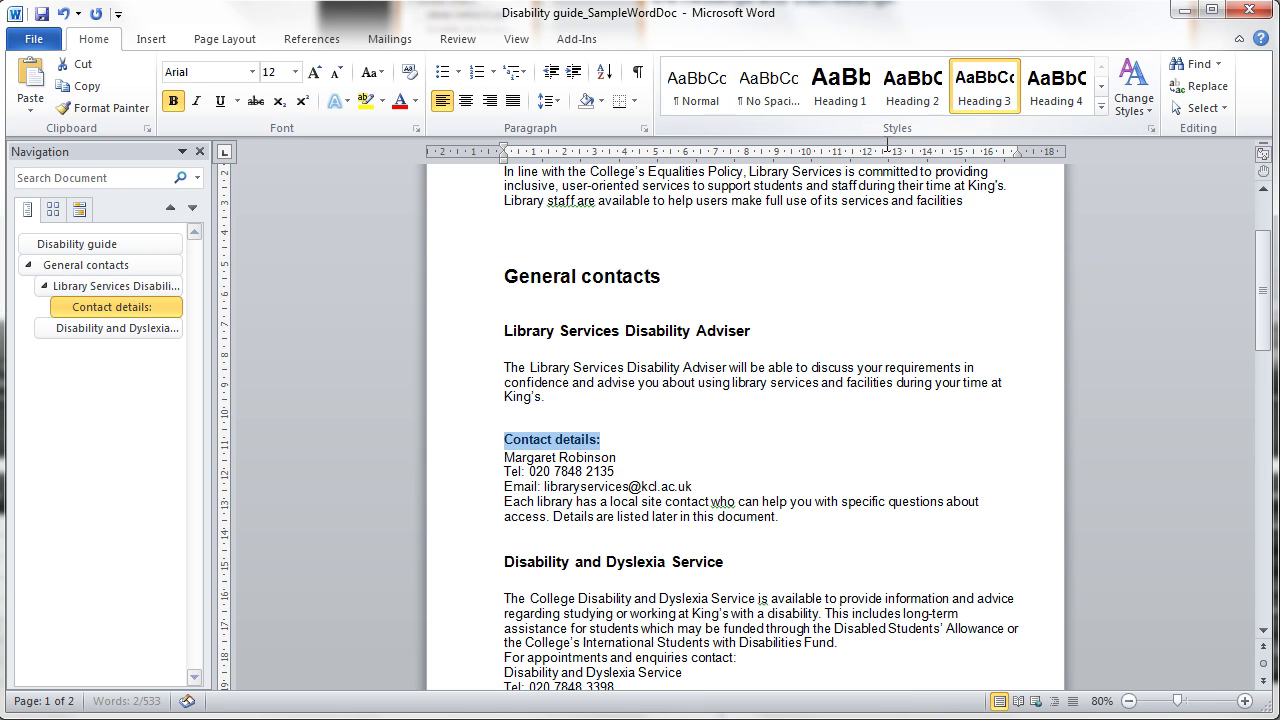
left_click(614, 439)
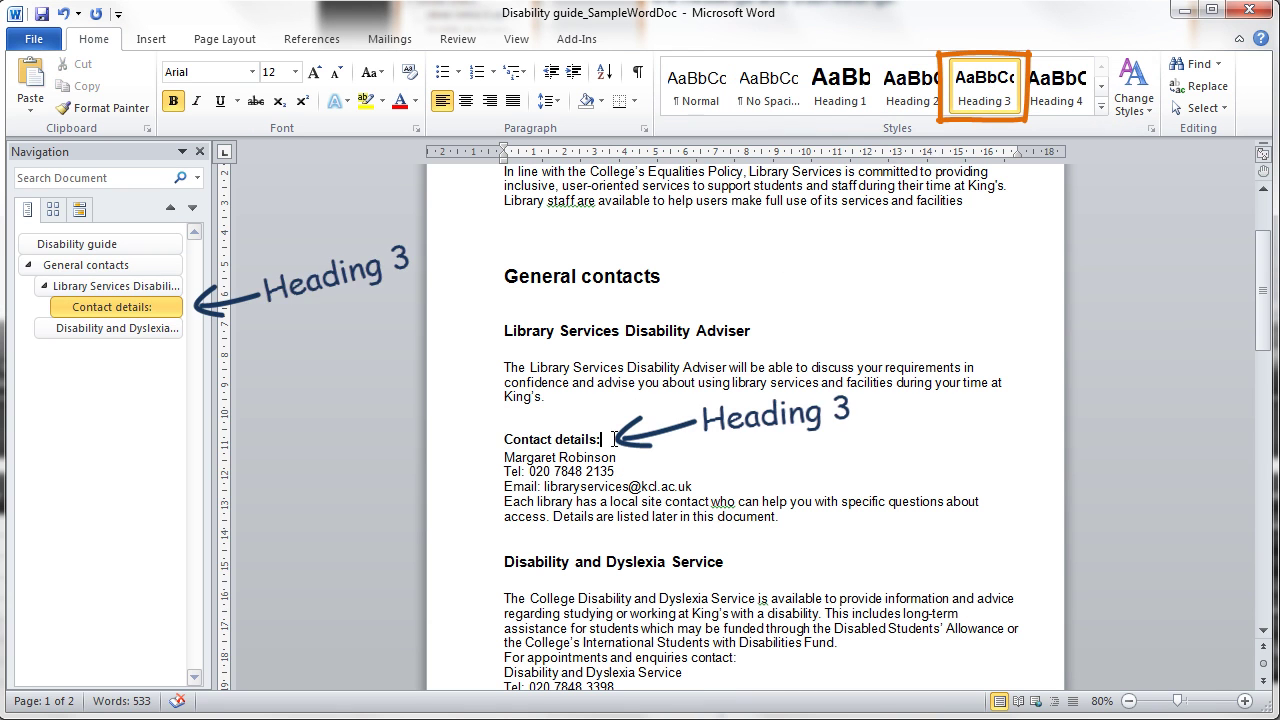